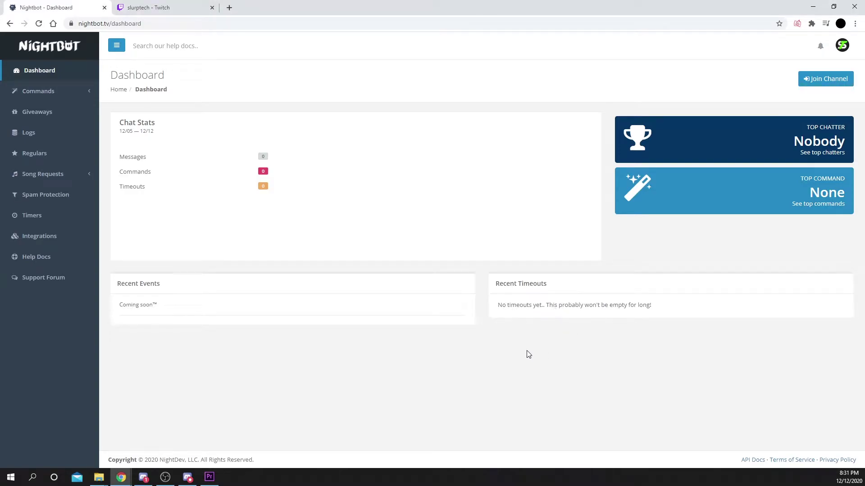
Have Nightbot join the channel chat from the Dashboard
left_click(158, 23)
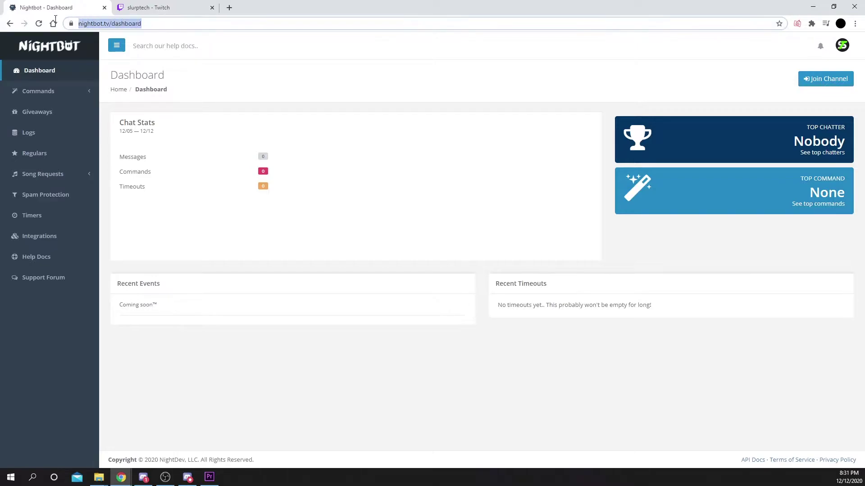
left_click(366, 109)
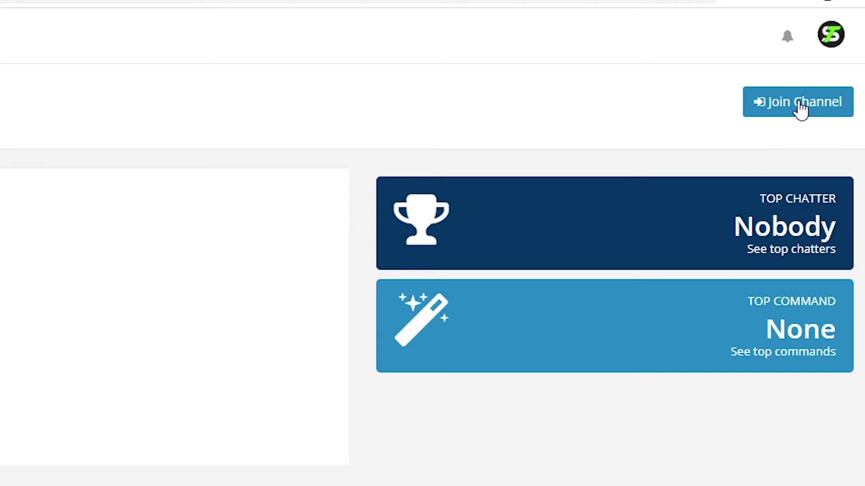
left_click(800, 105)
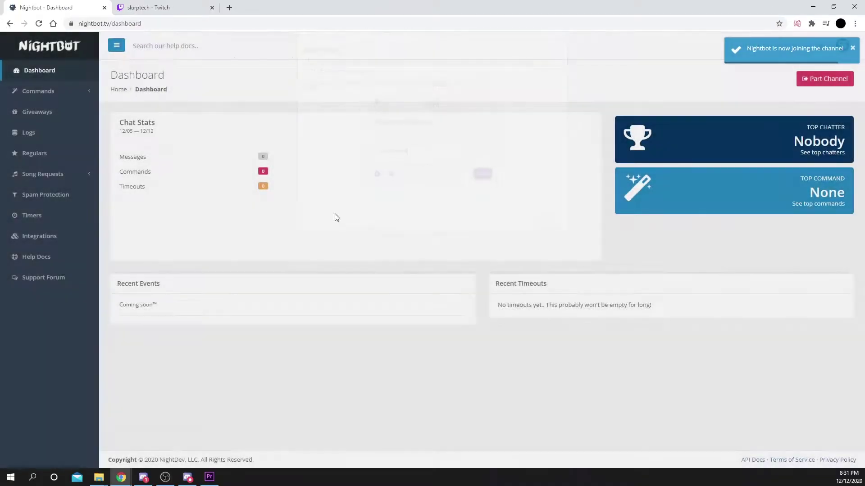
Add the wildcard pattern test* to the Blacklist Words/Phrases filter
left_click(46, 194)
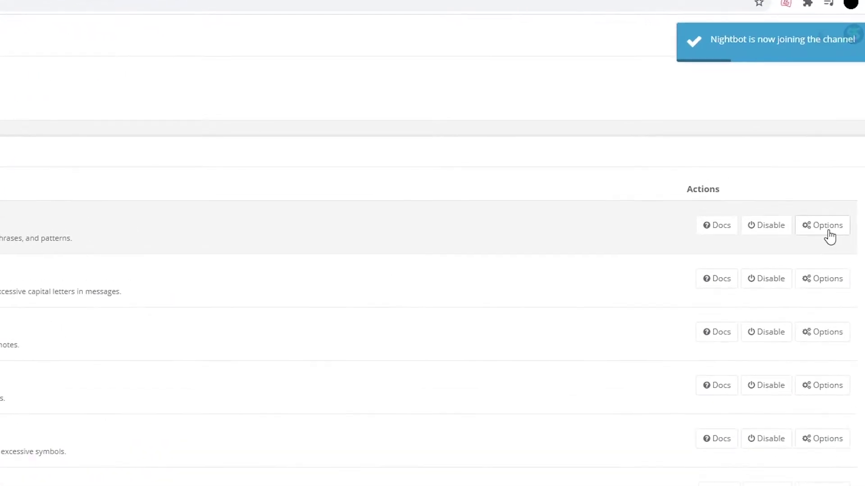
left_click(828, 225)
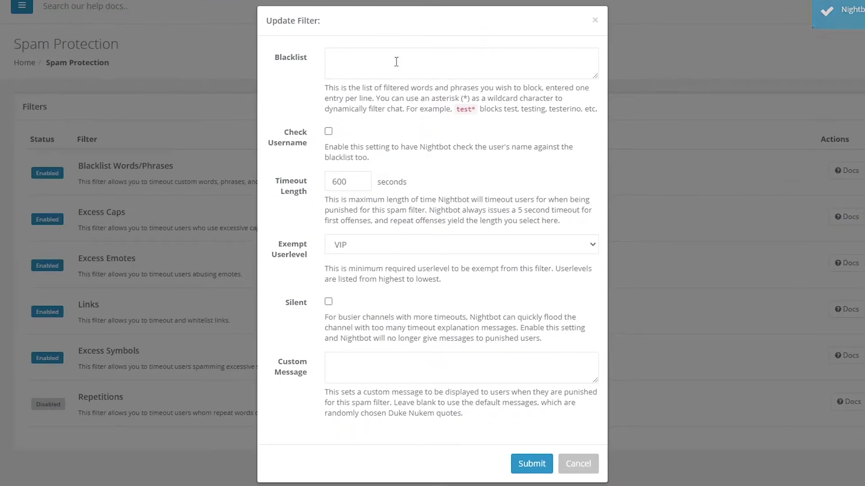
left_click(397, 61)
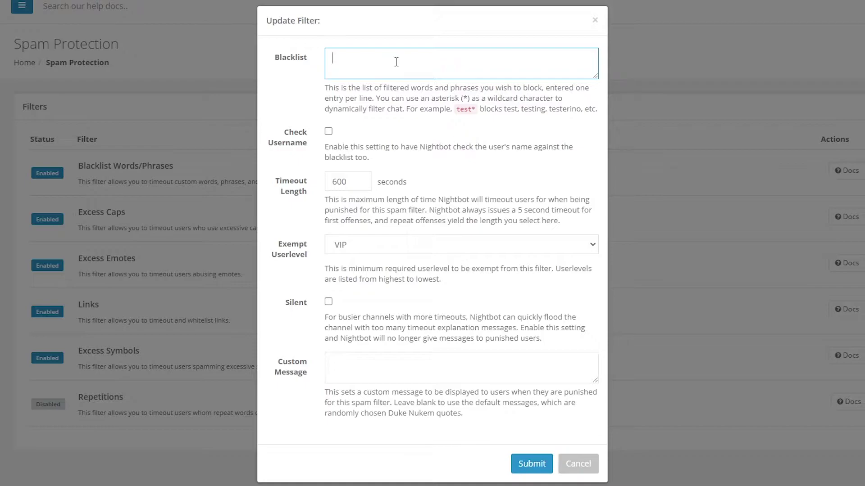
type("test")
type("*")
left_click_drag(455, 109, 583, 110)
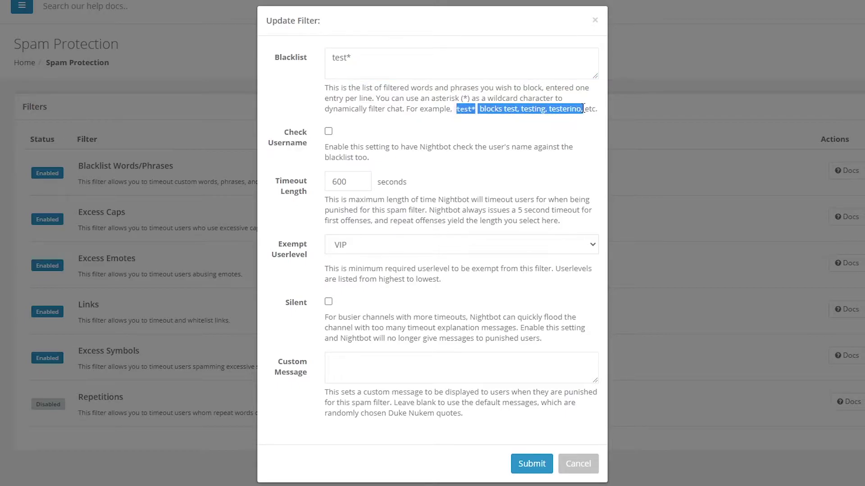
left_click(546, 109)
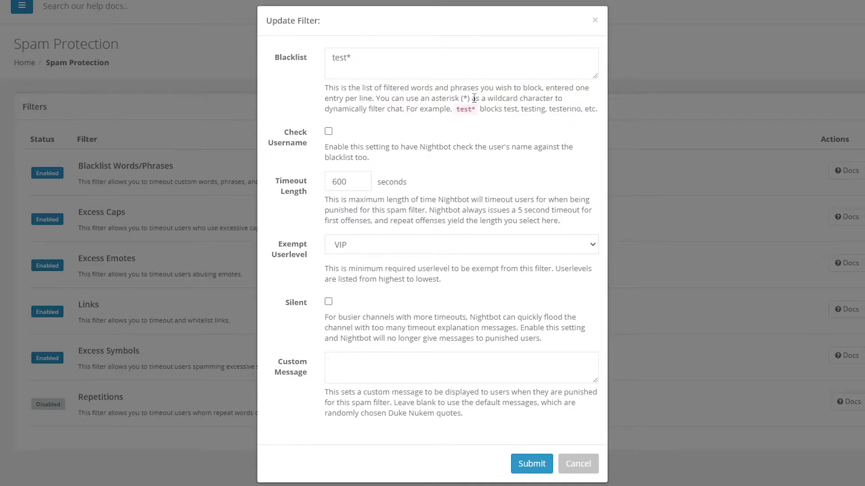
left_click(384, 53)
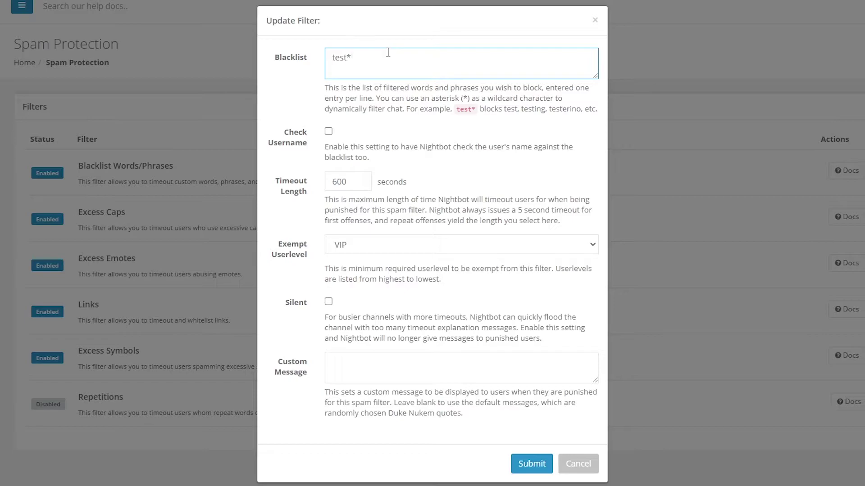
Add chicken to the blacklist, exempt Moderator, enable Silent, and submit the filter
key("Return")
type("chicken")
double_click(347, 182)
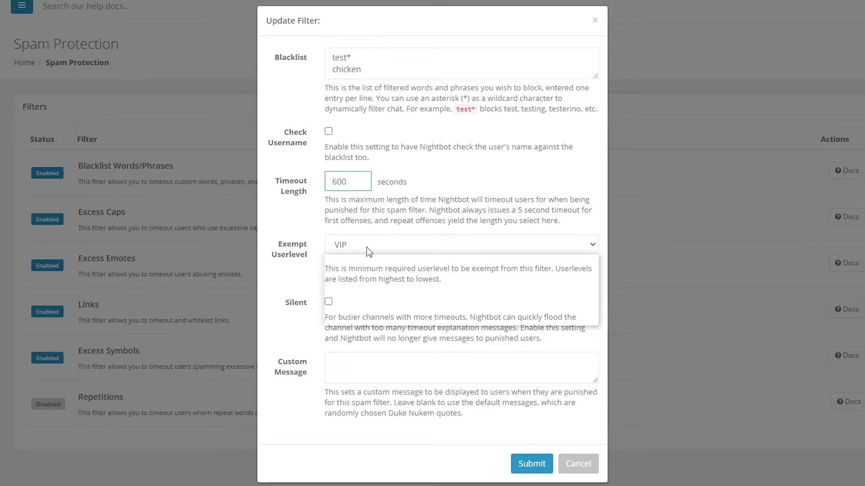
left_click(368, 245)
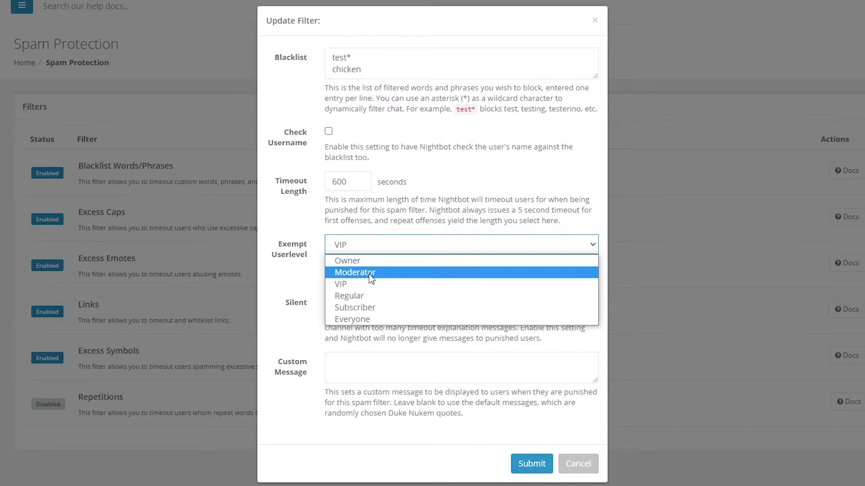
left_click(378, 273)
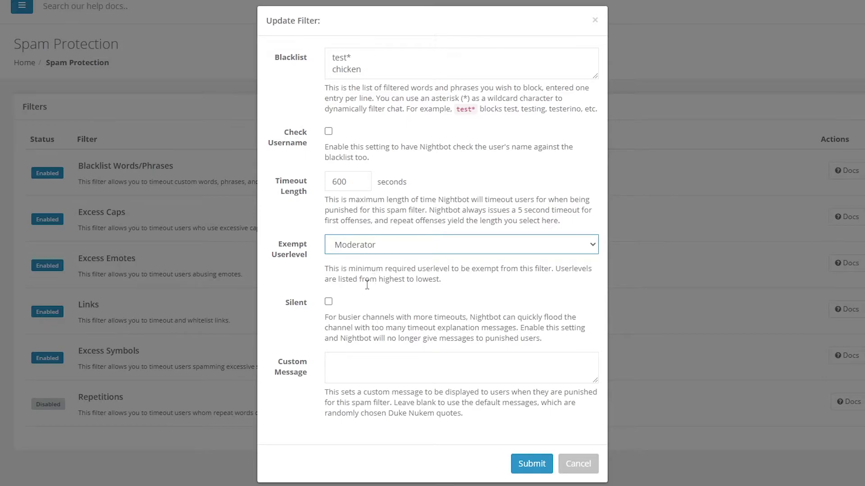
left_click(328, 302)
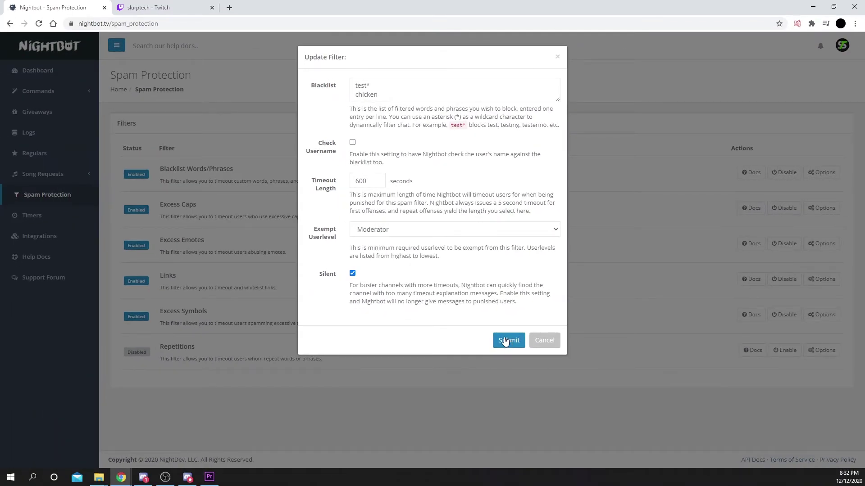
left_click(509, 341)
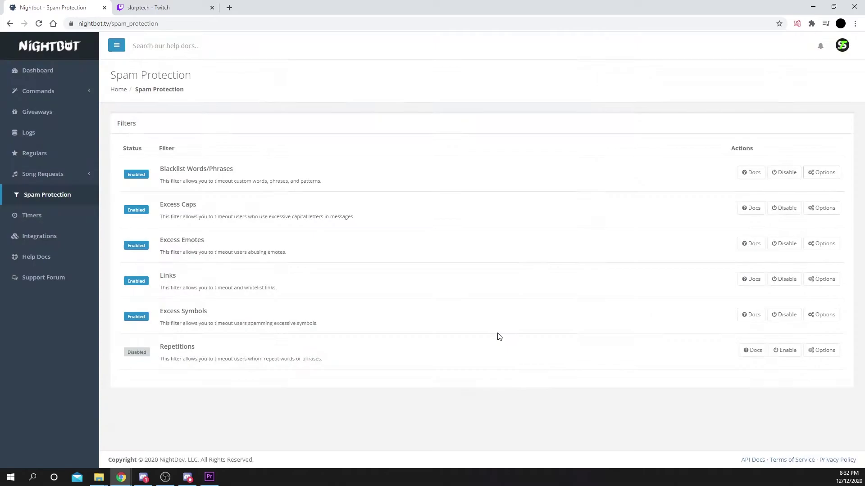
Grant nightbot moderator privileges in the Twitch channel chat via /mod nightbot
left_click(148, 8)
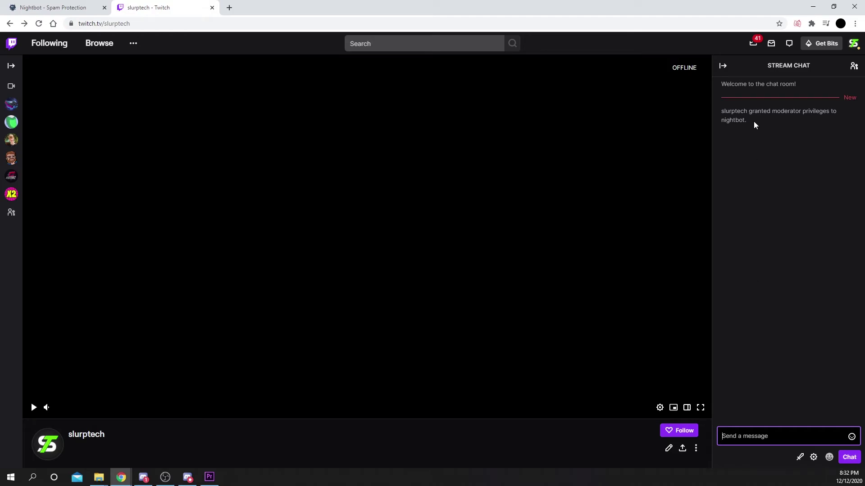
left_click_drag(754, 122, 722, 108)
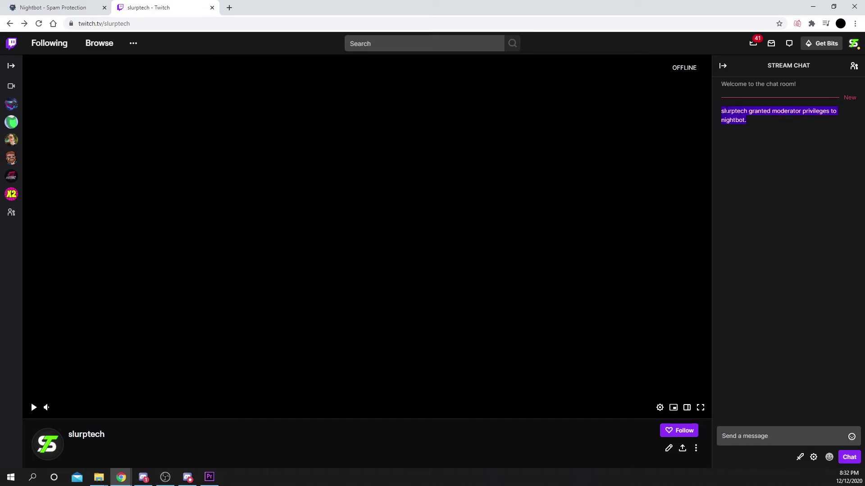